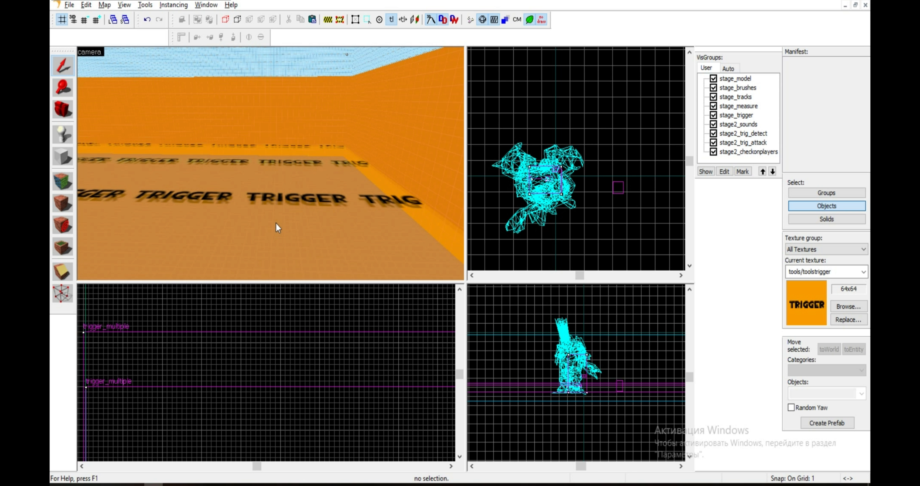
key("z")
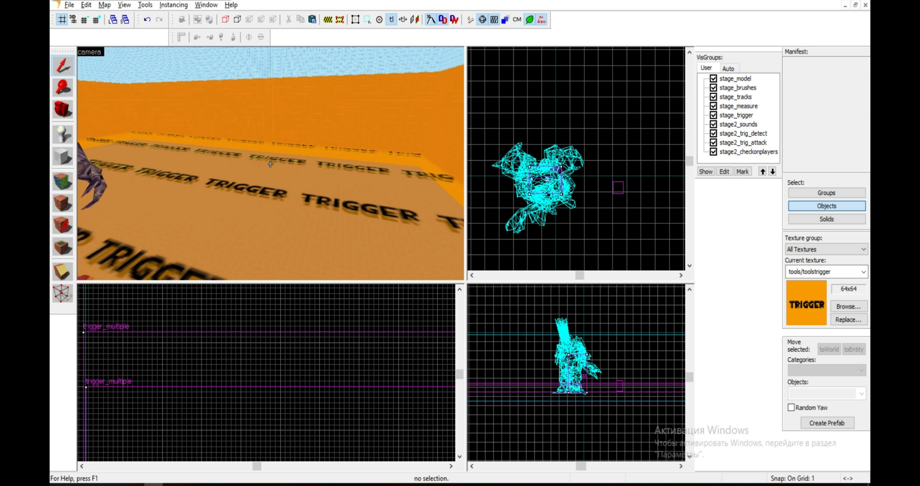
key("z")
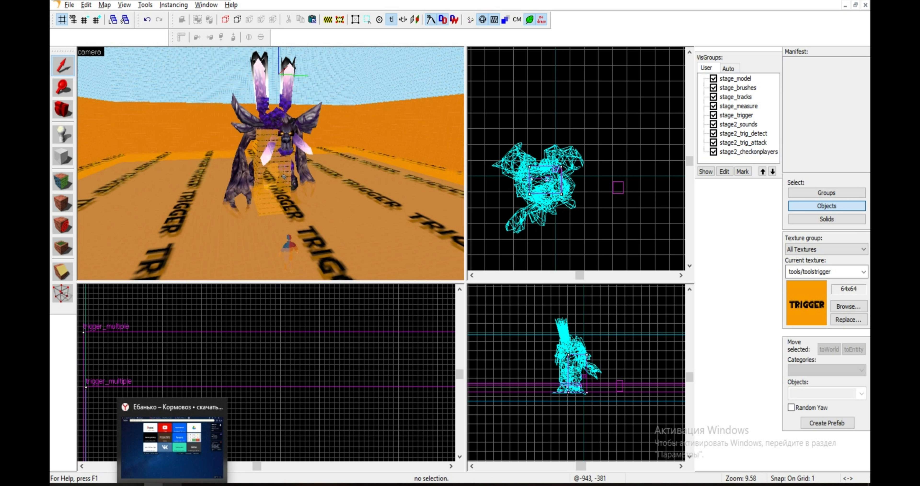
Switch to the Yandex browser and download Blender Source Tools 3.0.1 from its website.
left_click(173, 485)
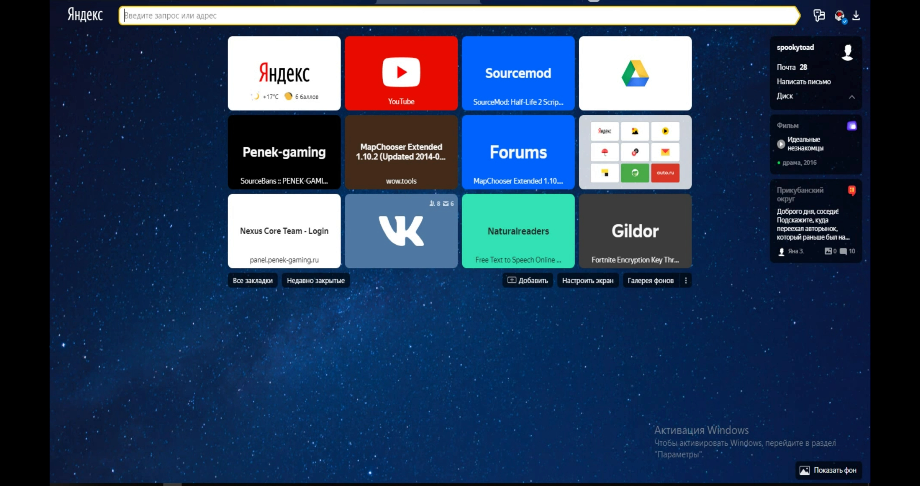
left_click(428, 1)
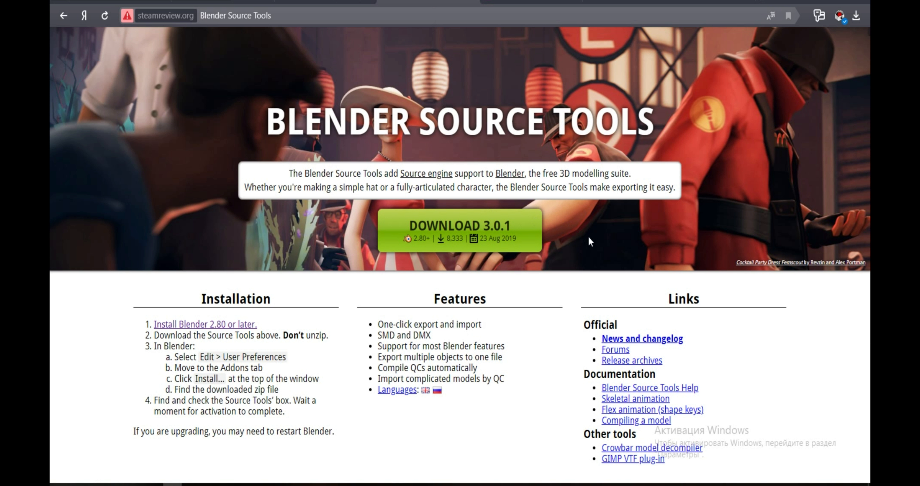
left_click(473, 236)
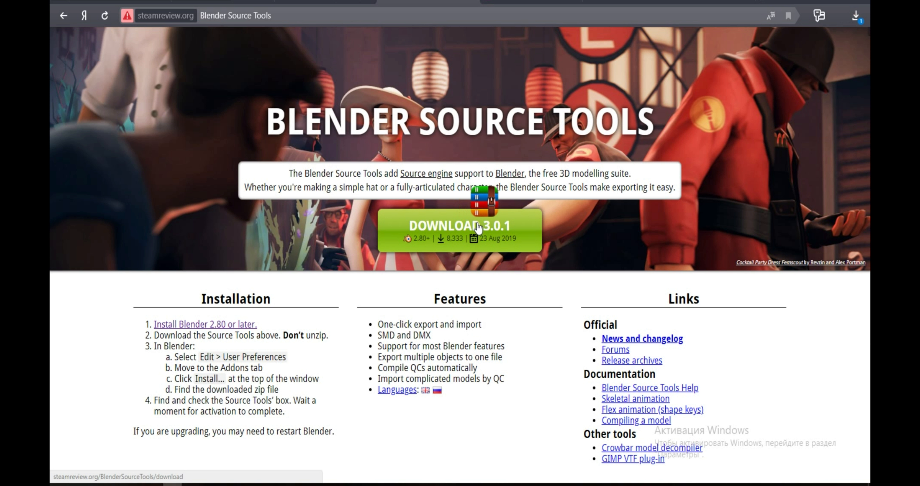
Search the web for Crowbar and open the Steam group page of the Source Engine modding tool.
left_click(603, 1)
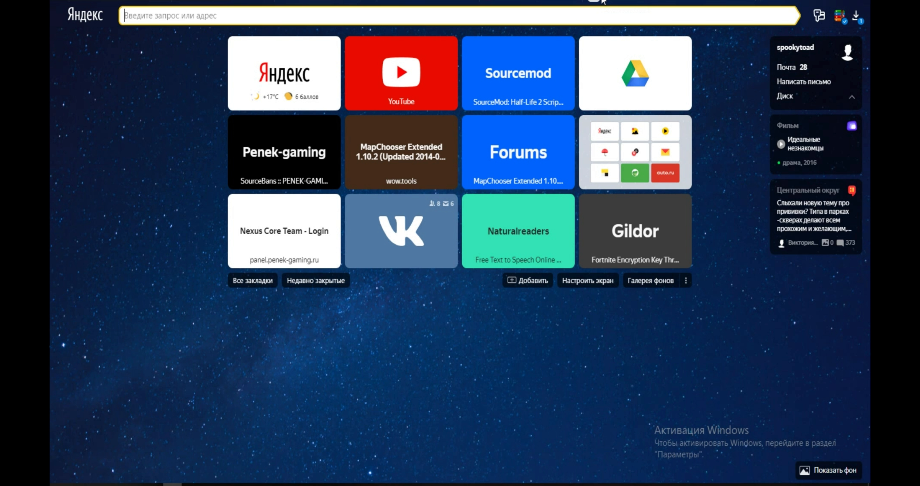
type("crowbar")
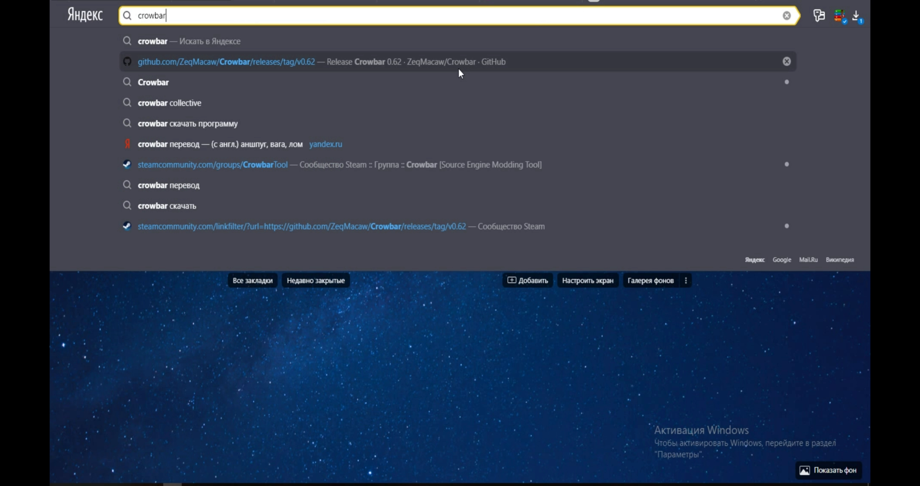
left_click(214, 88)
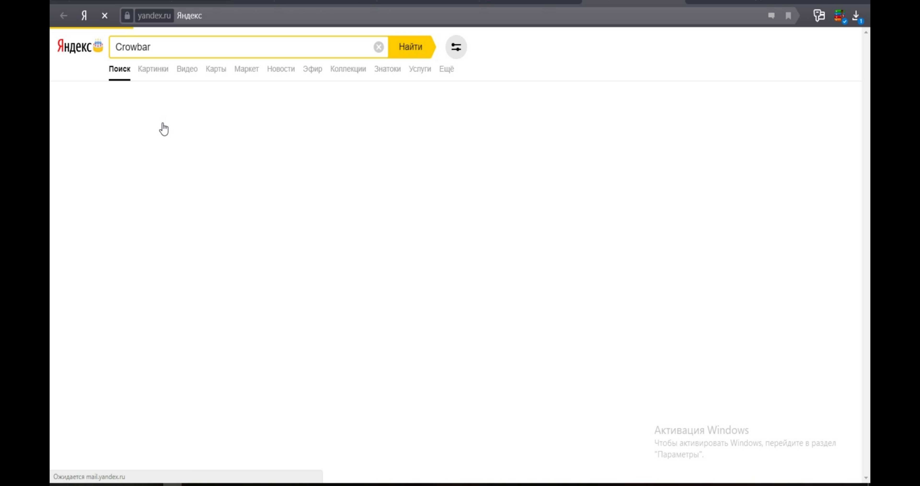
left_click(176, 104)
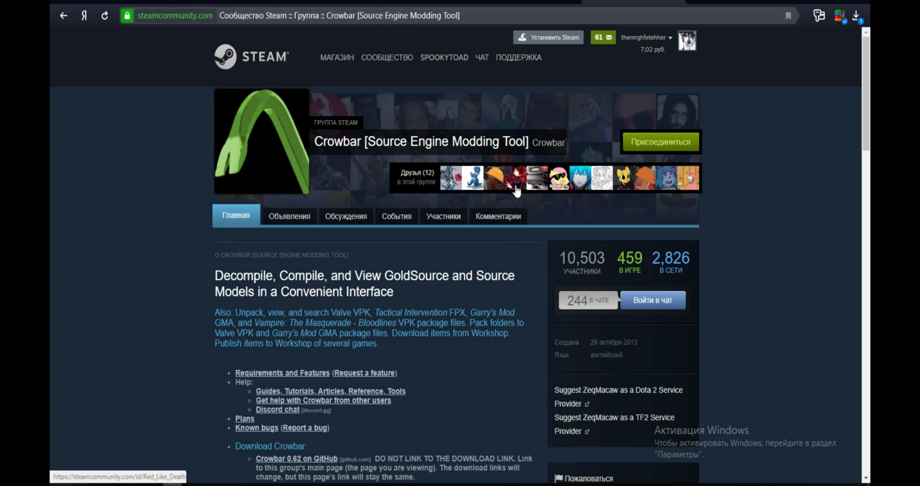
Follow the Crowbar 0.62 link to its GitHub release page and download the 7z archive.
scroll(447, 271, "down", 8)
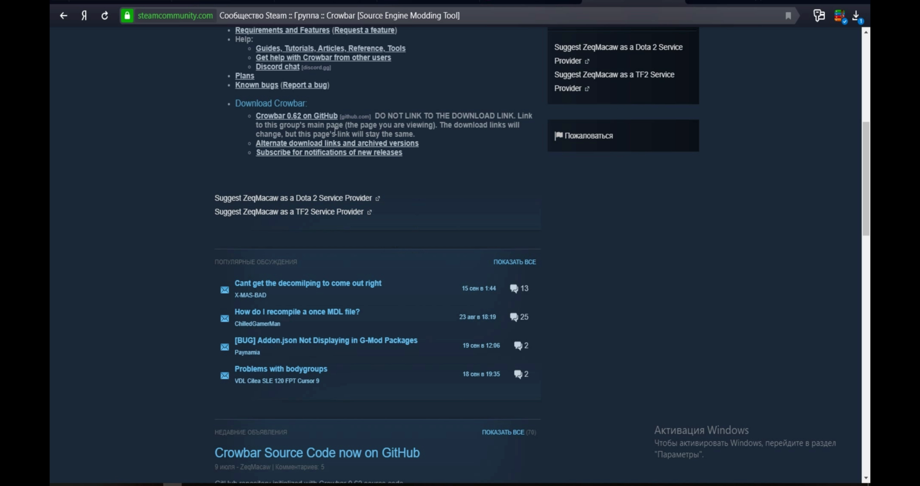
left_click(318, 117)
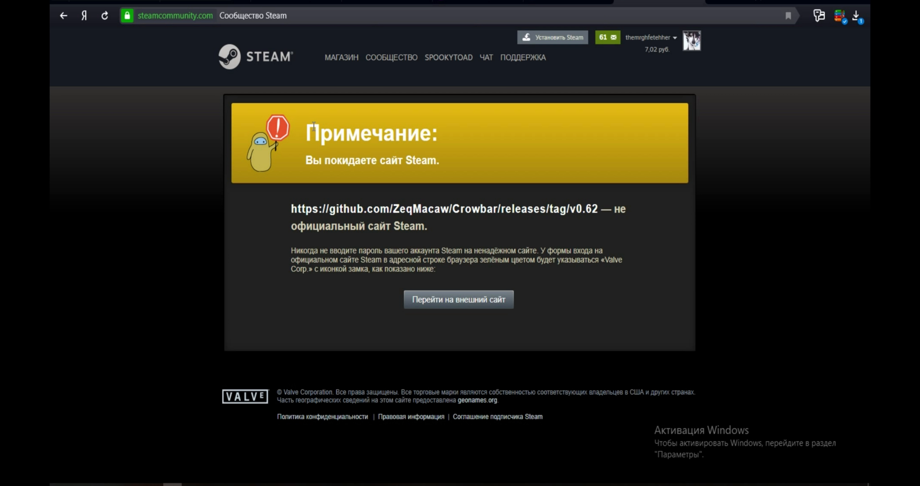
left_click(454, 306)
scroll(395, 319, "down", 5)
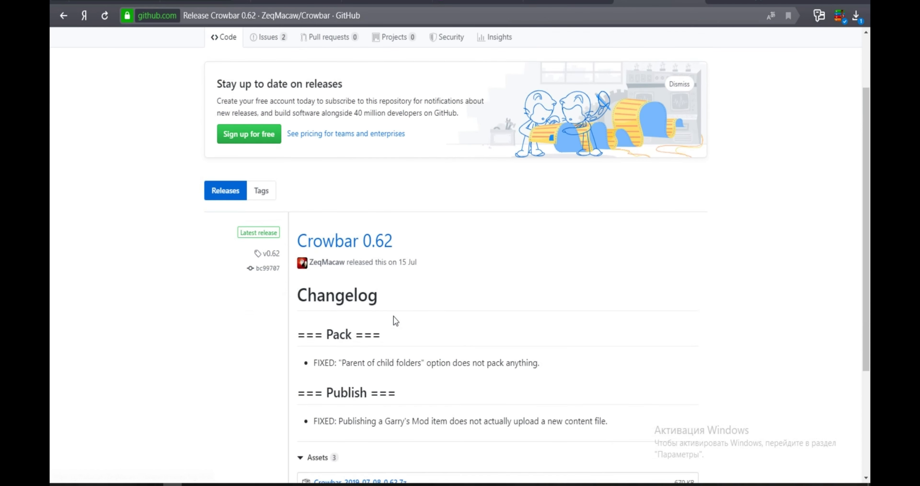
left_click(404, 339)
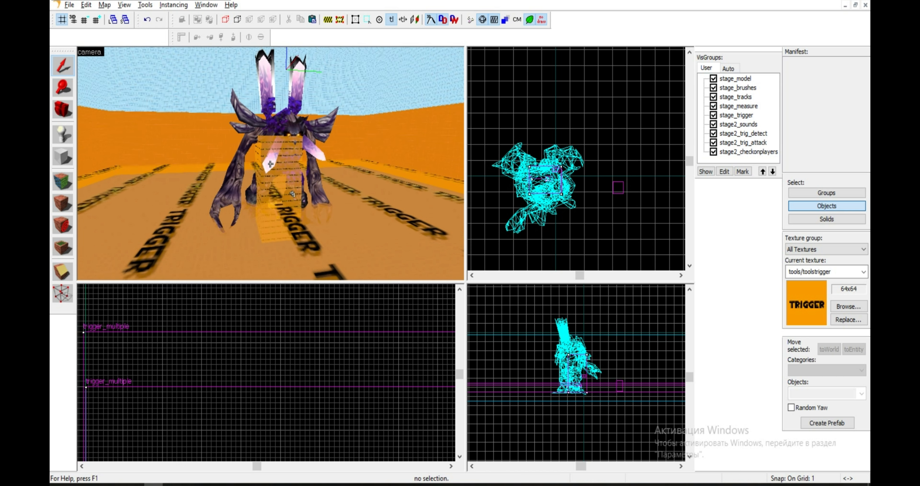
Back in Hammer, open the properties of the monster's prop_dynamic entity and select its model path, models/worldofwarcraft/creature/wood.mdl.
double_click(278, 134)
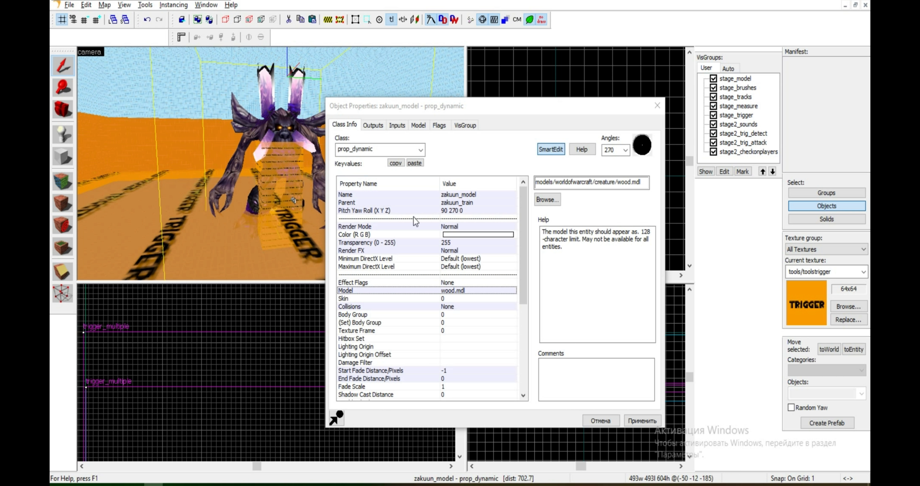
left_click_drag(644, 182, 536, 187)
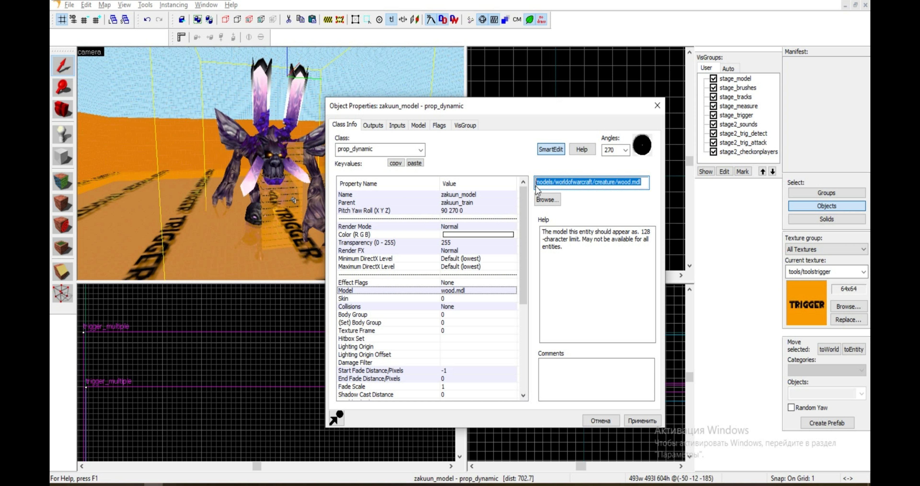
Search the Team Fortress 2 tf\models folder for wood and open the file location of wood.mdl.
double_click(550, 308)
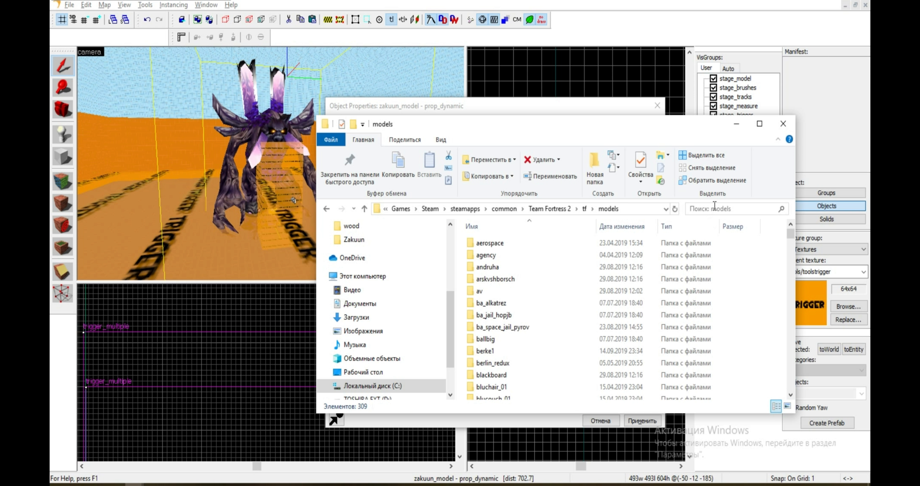
left_click(715, 207)
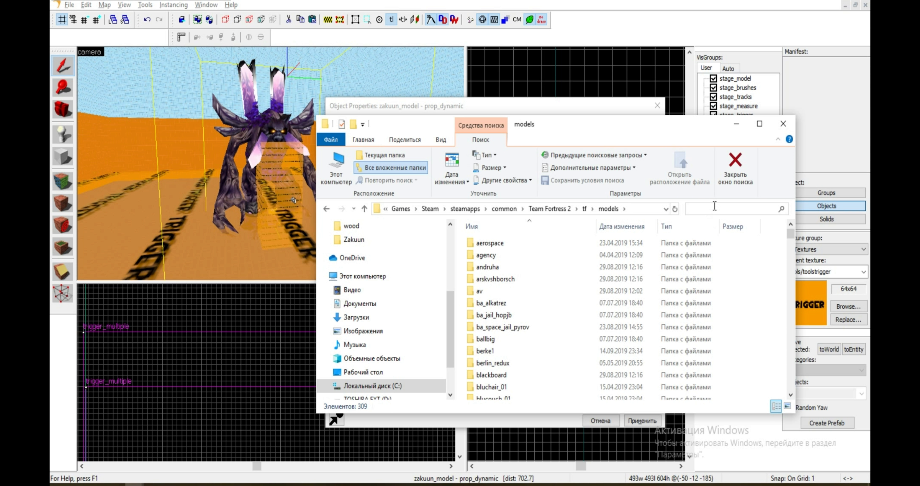
type("wood")
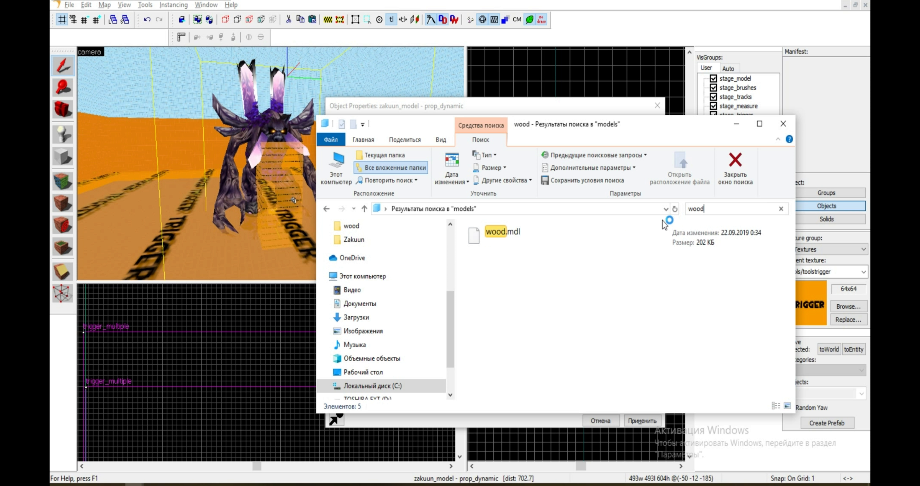
left_click(554, 247)
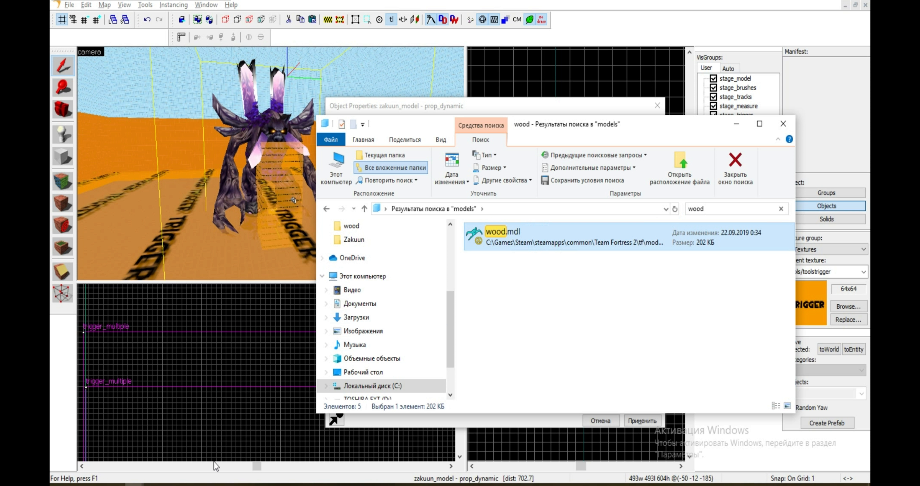
right_click(624, 234)
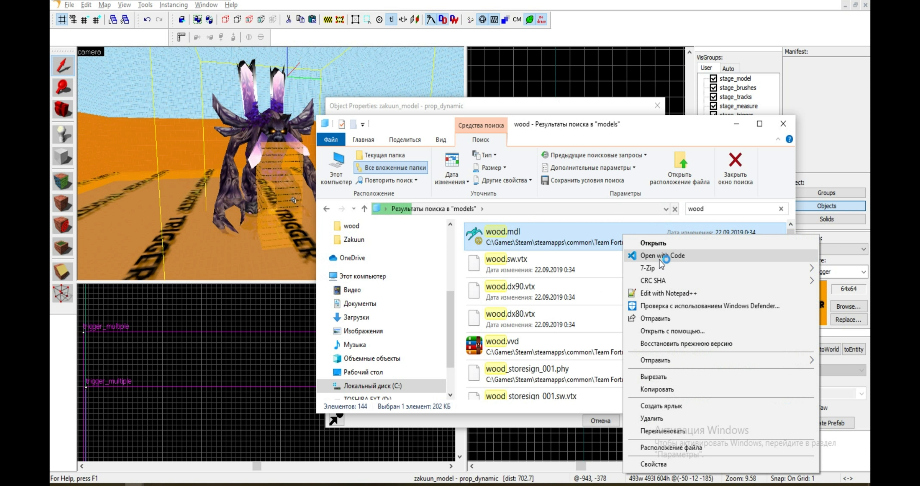
left_click(668, 447)
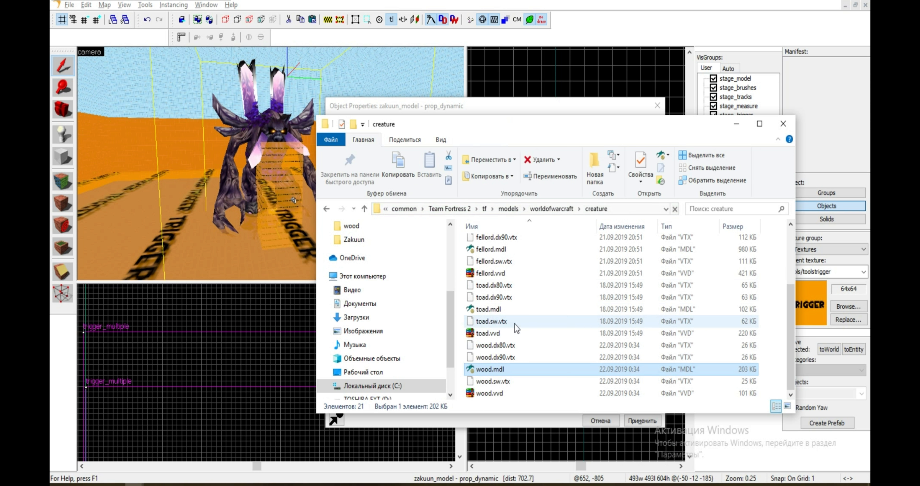
Select the five wood model files and open the desktop's TF2Tutorials folder in a second Explorer window.
left_click(497, 346, "shift")
mouse_move(134, 484)
left_click(209, 451)
left_click(475, 373)
scroll(620, 350, "down", 8)
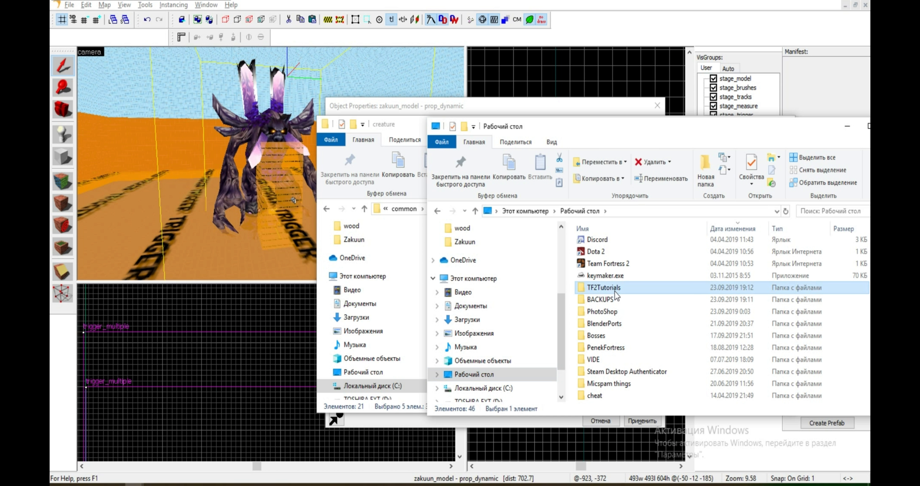
double_click(612, 290)
left_click_drag(607, 126, 687, 108)
Create two new folders named DECOMPILED and COMPILED inside TF2Tutorials.
right_click(656, 265)
mouse_move(684, 440)
left_click(575, 373)
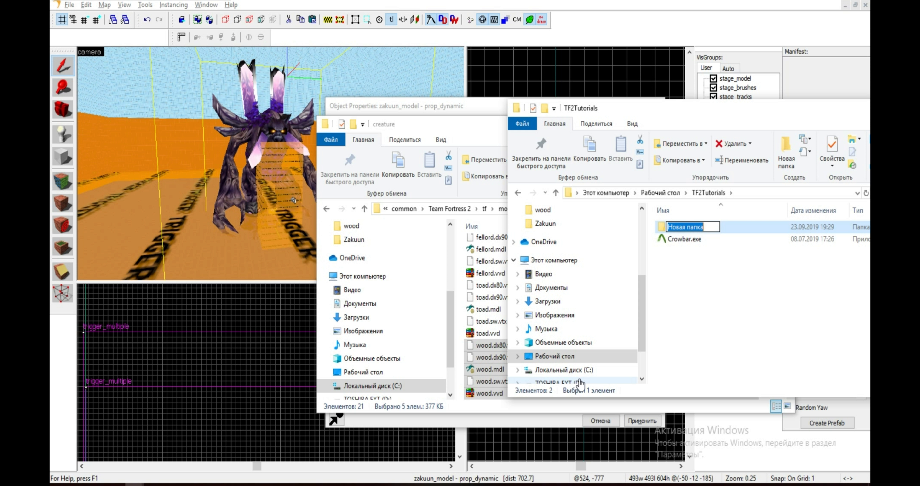
type("DECOMPILED")
right_click(687, 270)
left_click(611, 378)
type("COMPILED")
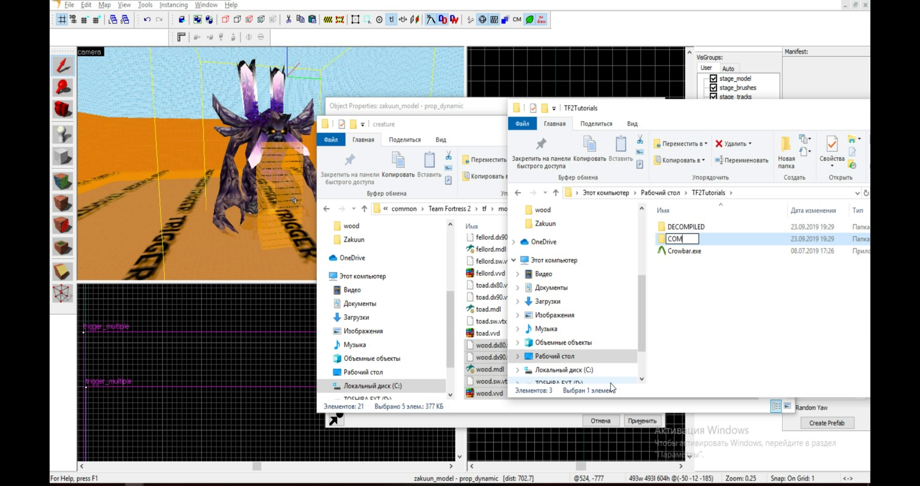
key("Return")
Copy the five wood model files from the creature folder into TF2Tutorials.
left_click(495, 346)
left_click(494, 393, "shift")
left_click_drag(498, 381, 811, 309)
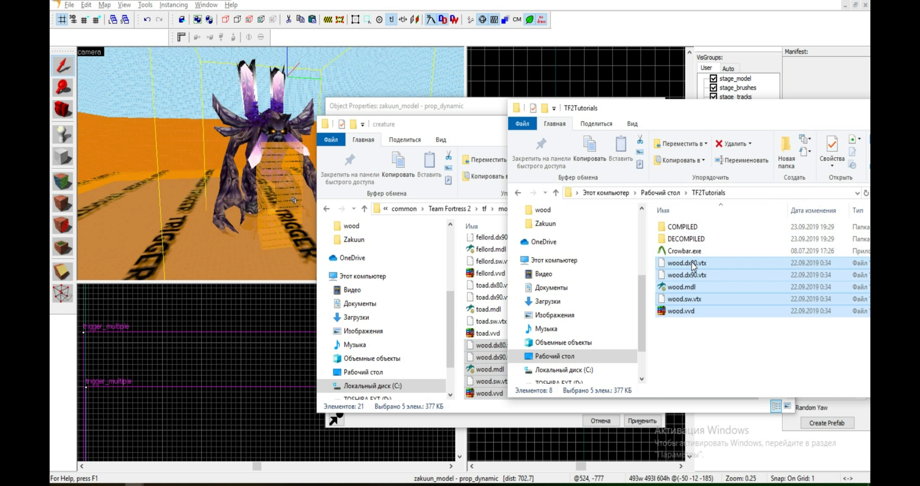
Launch Crowbar from TF2Tutorials and set that folder's wood.mdl as the MDL input for decompiling.
double_click(685, 250)
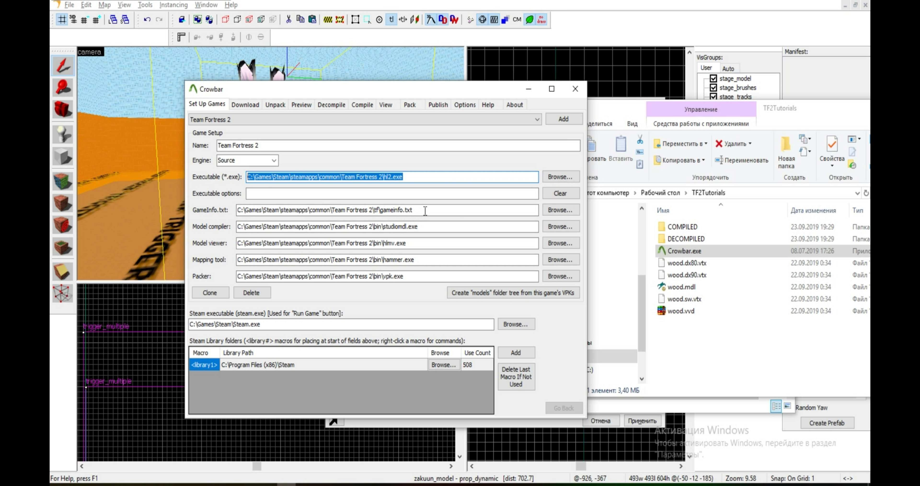
left_click(332, 105)
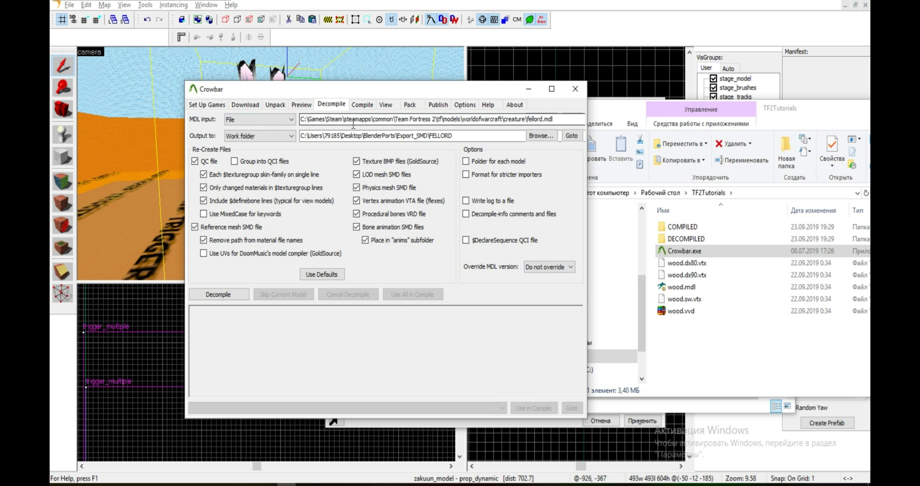
left_click(682, 287)
left_click_drag(348, 149, 358, 119)
Set the decompile output to the DECOMPILED folder inside TF2Tutorials and decompile wood.mdl.
left_click(743, 192)
key("ctrl+c")
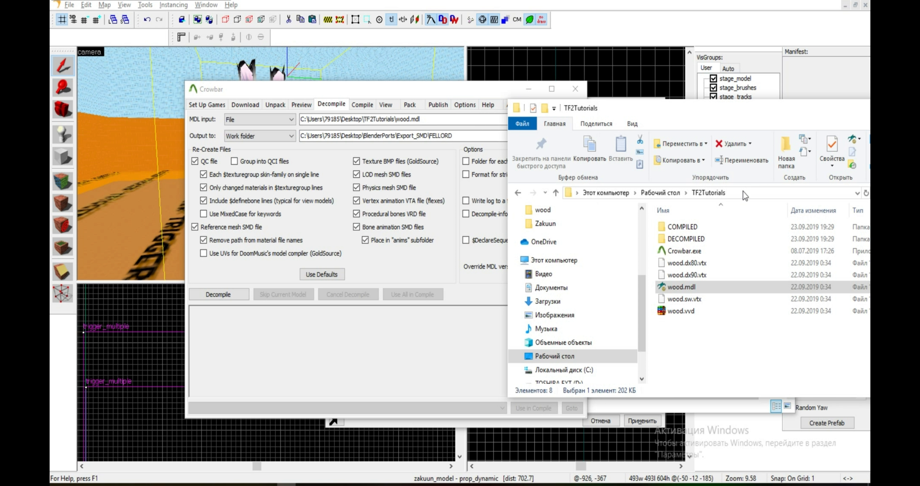
left_click(365, 136)
key("ctrl+a")
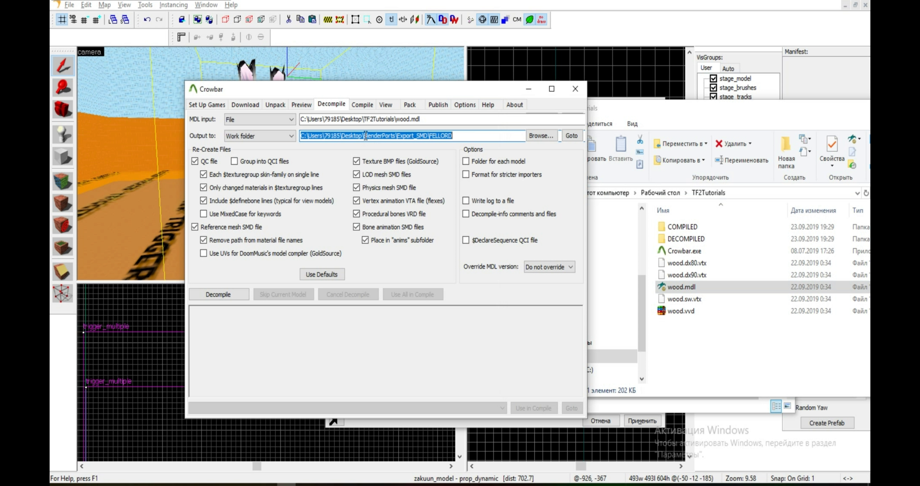
key("ctrl+v")
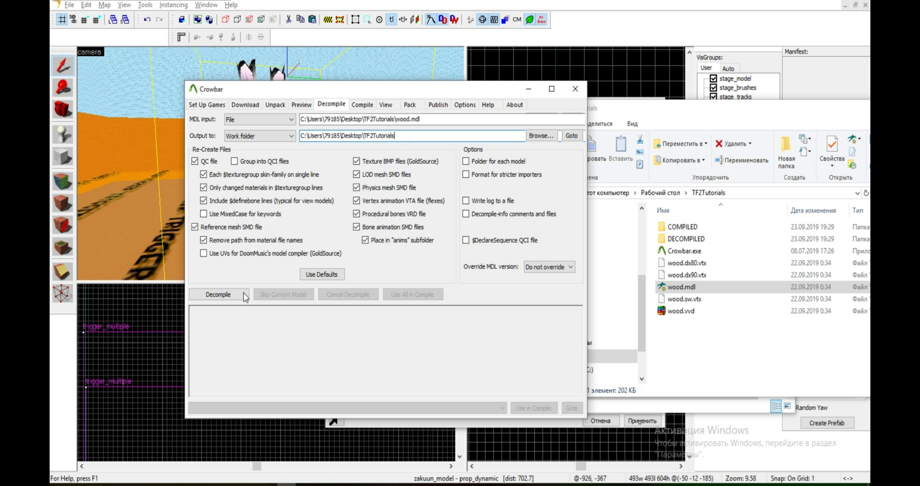
type("\\")
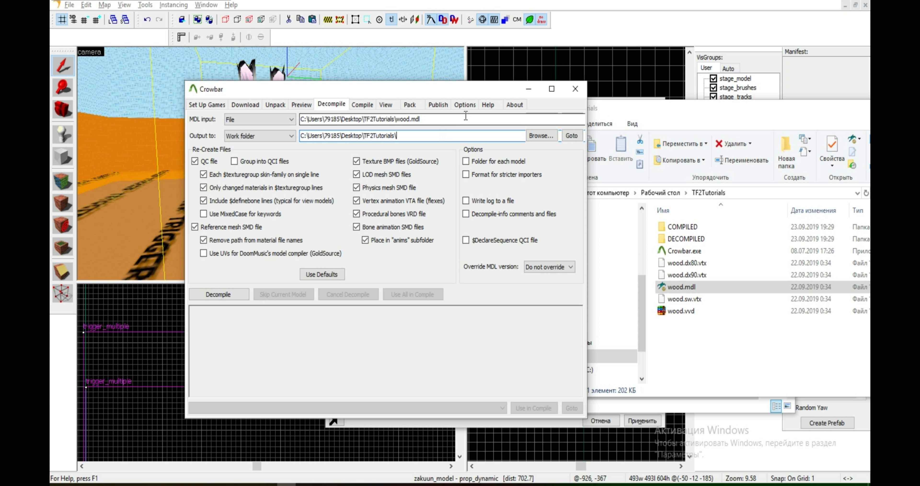
type("DECOMPILED")
left_click(214, 293)
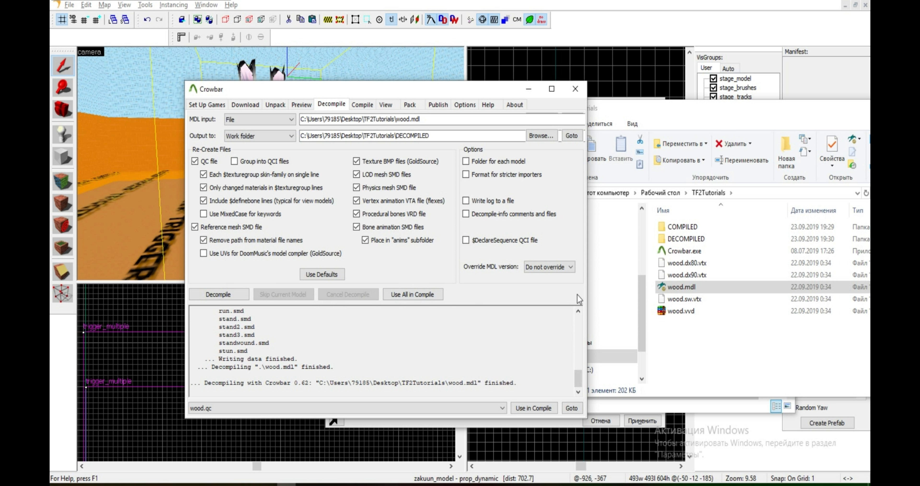
Open wood.qc from the DECOMPILED folder in Notepad++ and look through its bone definitions and animation sequences.
double_click(685, 238)
left_click(676, 240)
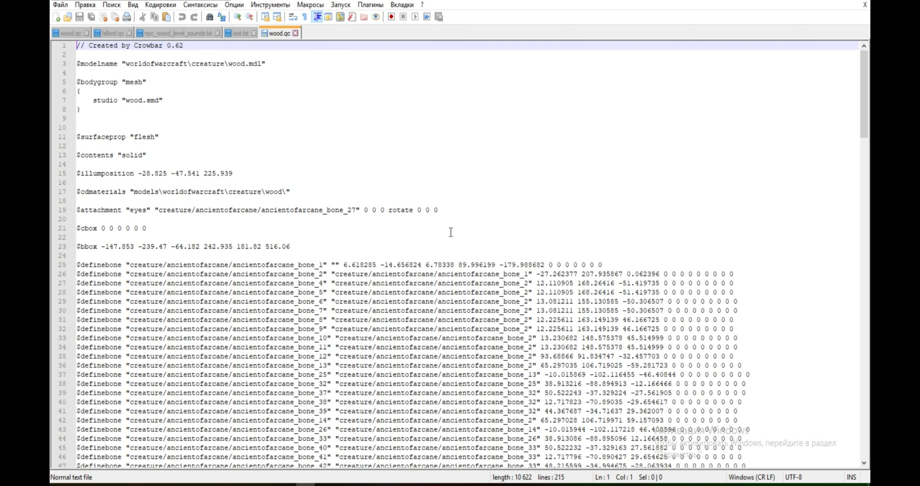
scroll(329, 186, "down", 13)
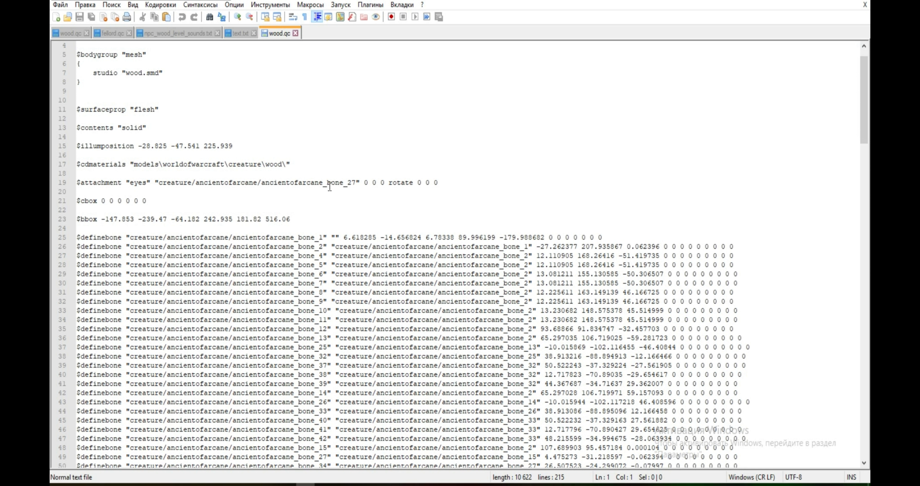
scroll(325, 204, "down", 3)
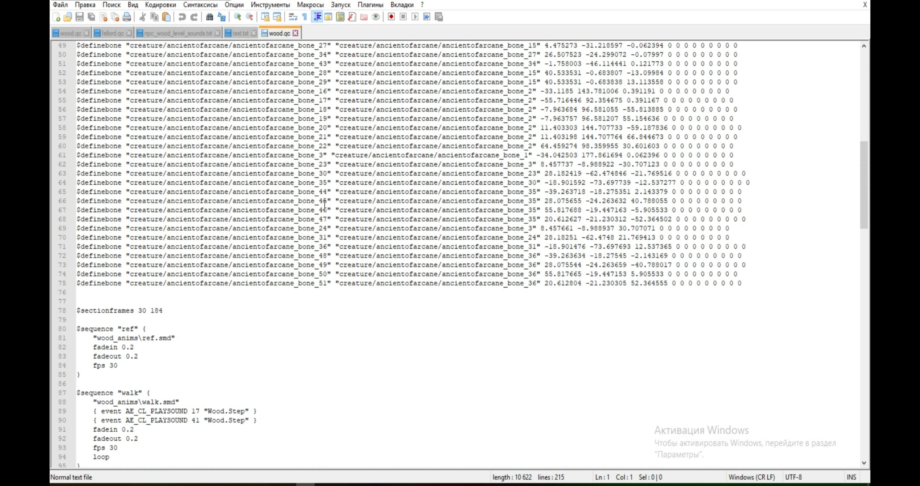
Examine the walk sequence in wood.qc and highlight its two AE_CL_PLAYSOUND "Wood.Step" event lines.
scroll(325, 206, "down", 4)
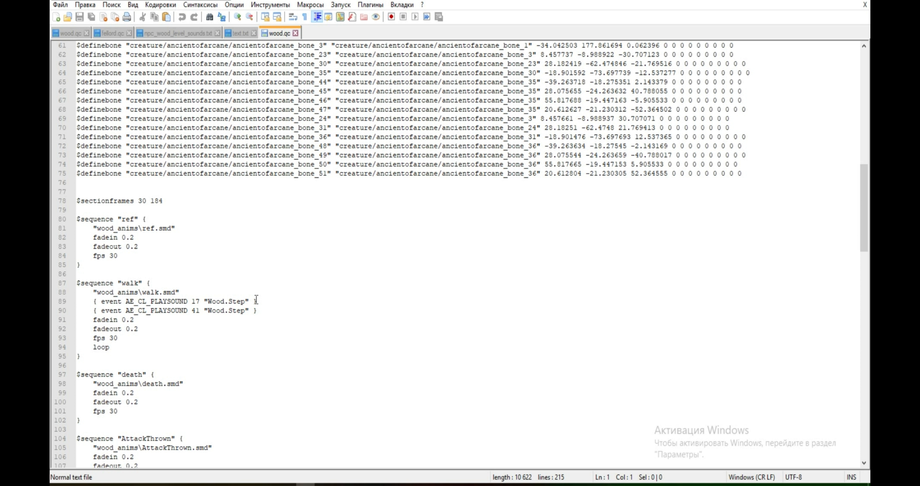
scroll(307, 301, "down", 1)
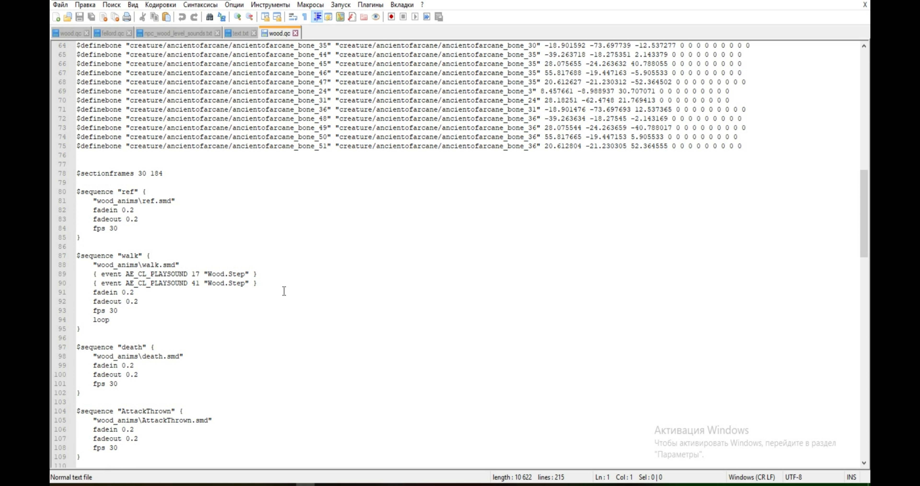
left_click_drag(258, 283, 51, 273)
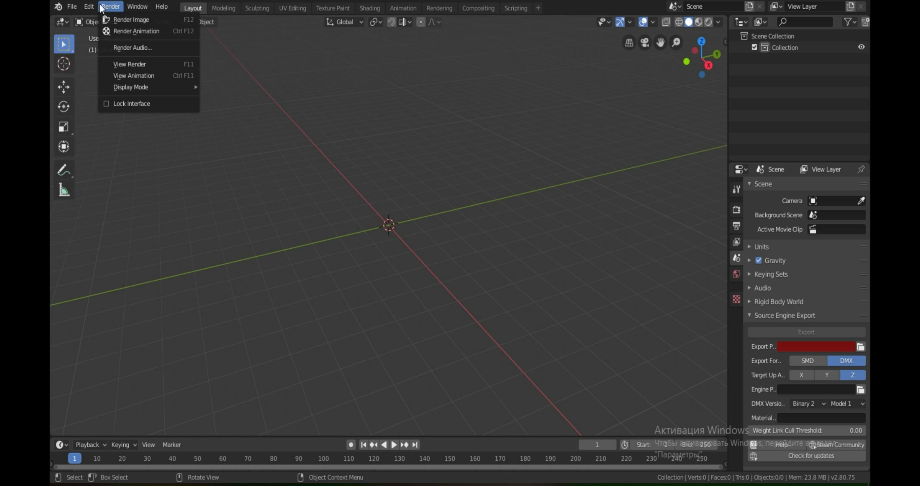
Install the add-on blender_source_tools_3.0.1.zip from the downloads folder through the add-on preferences.
mouse_move(95, 7)
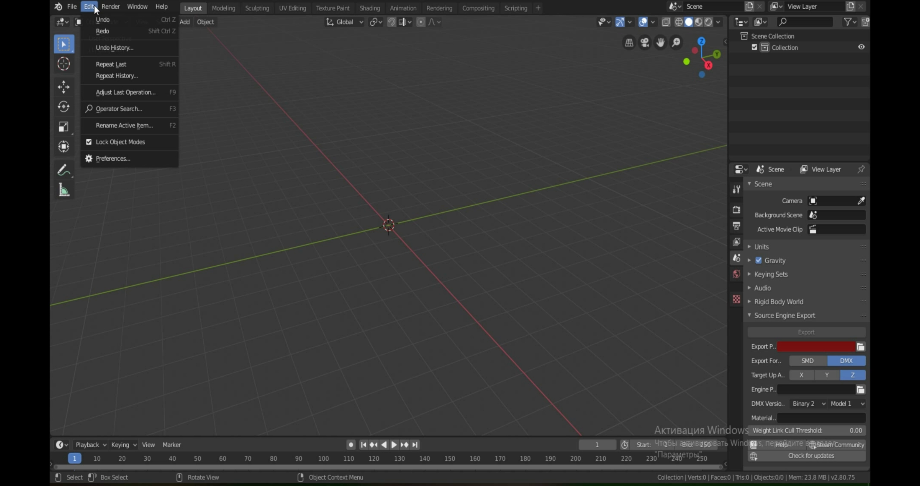
left_click(119, 157)
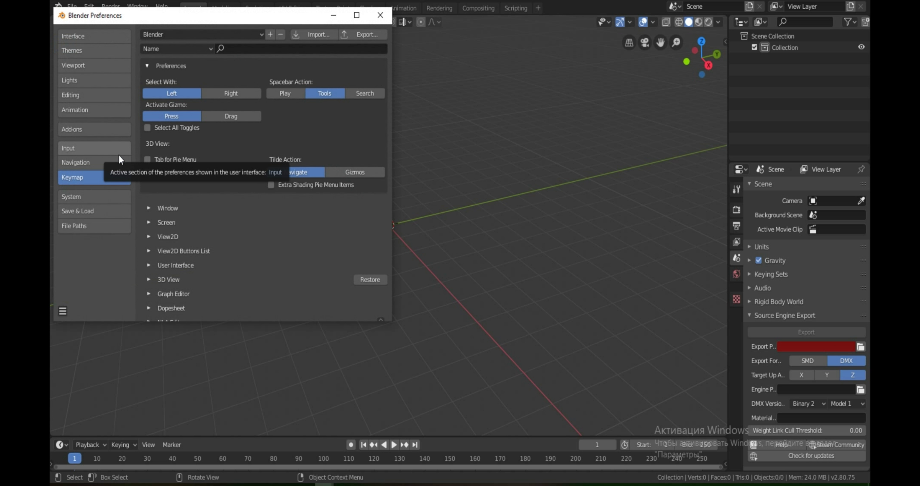
left_click(90, 130)
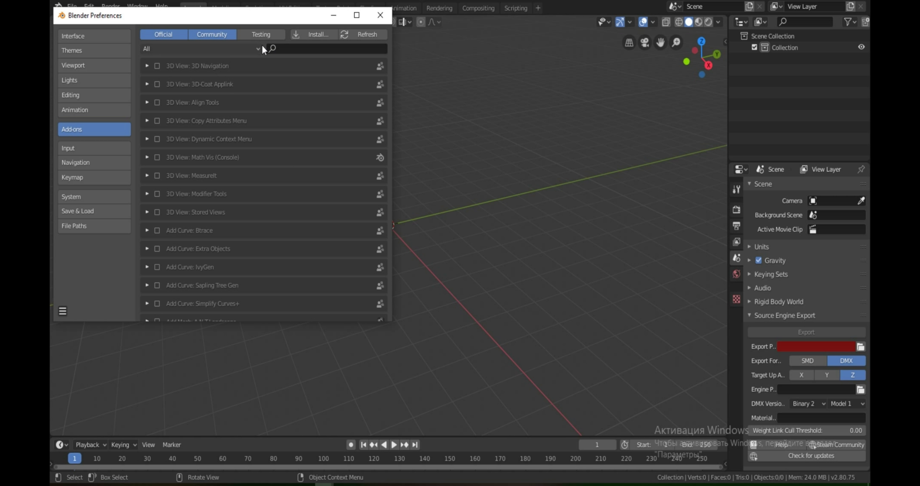
left_click(296, 34)
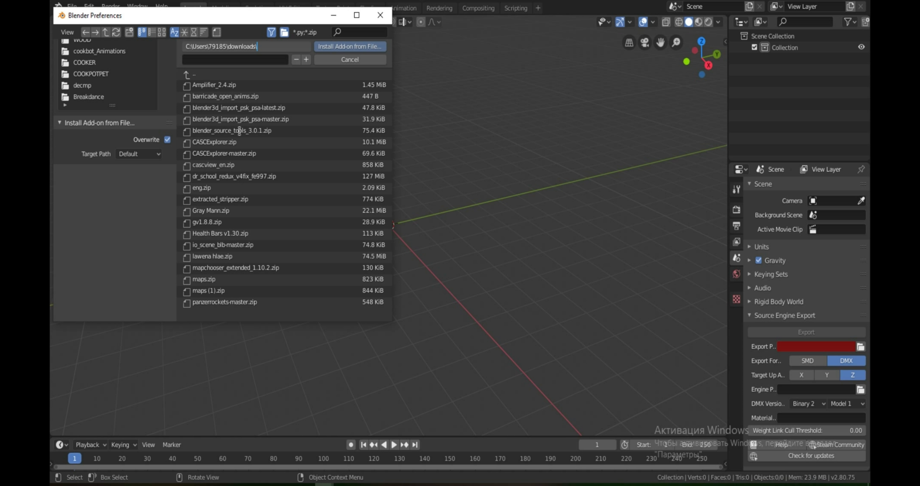
left_click(239, 131)
left_click(229, 132)
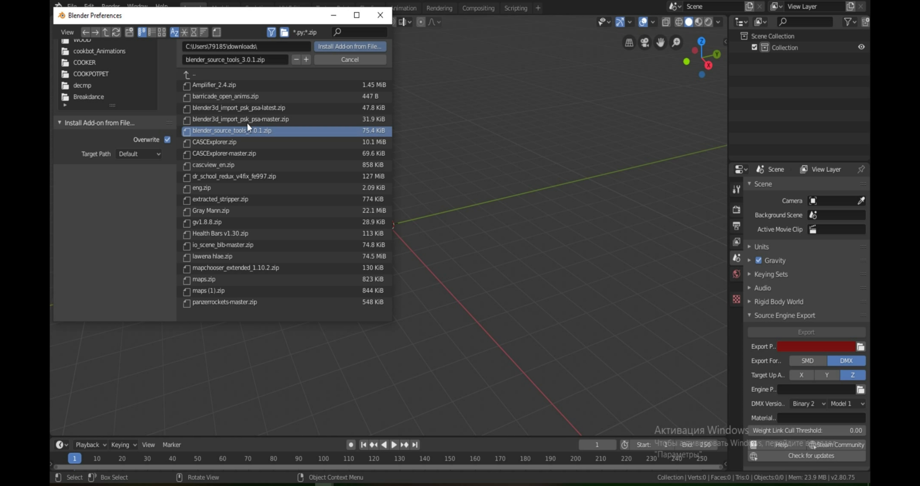
left_click(342, 46)
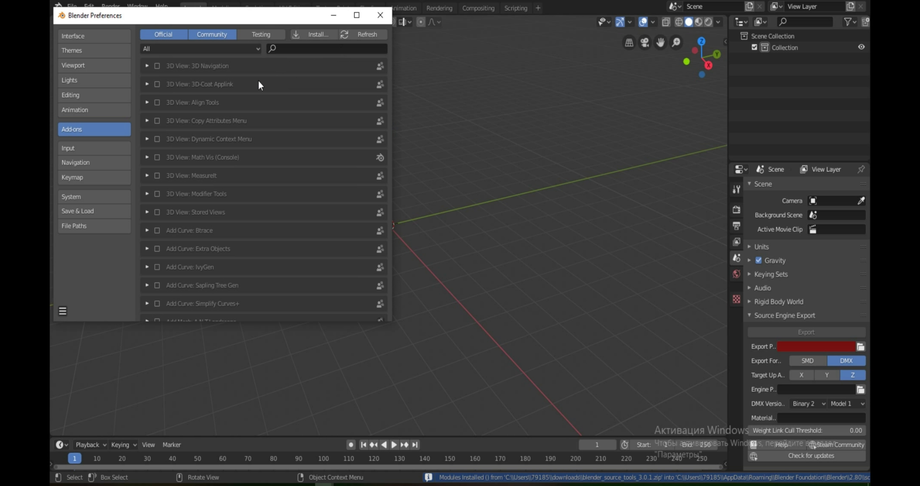
Filter the add-ons by "blender", switch Blender Source Tools off and on again, and close the preferences.
left_click(297, 49)
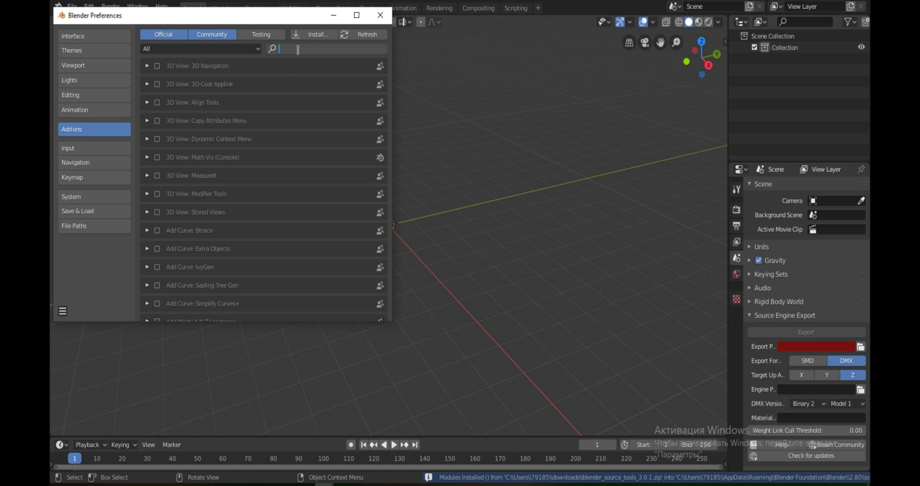
type("blender")
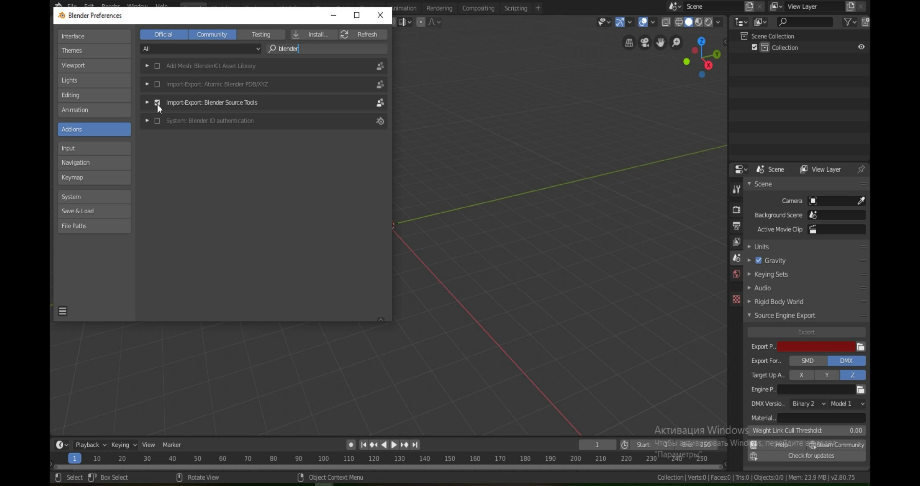
left_click(157, 104)
left_click(156, 104)
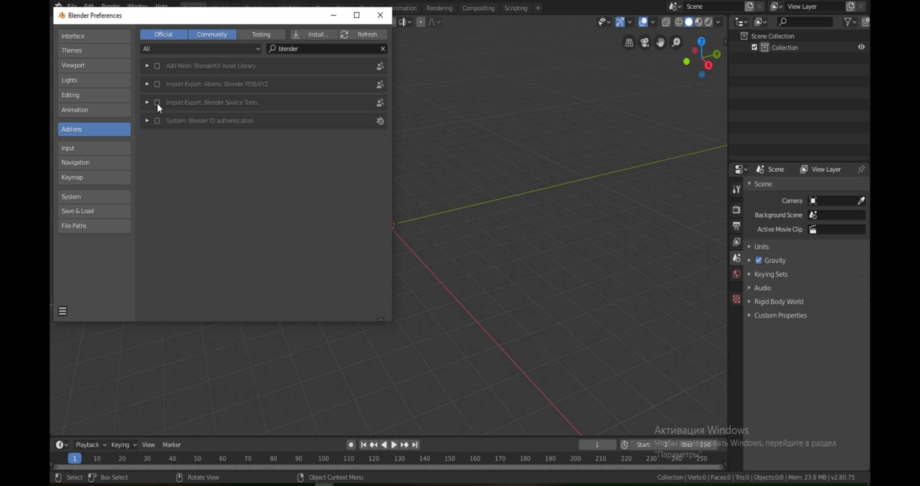
left_click(156, 103)
left_click(380, 15)
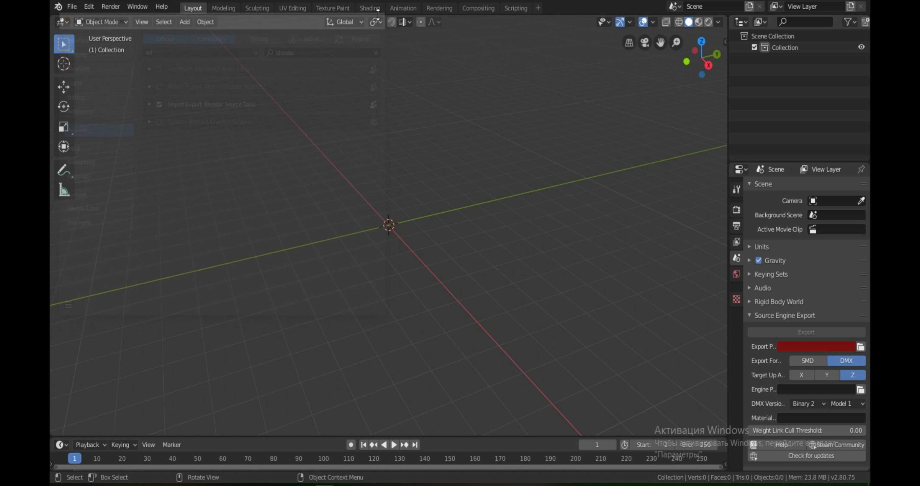
Import wood.smd as a Source Engine file from the DECOMPILED folder inside TF2Tutorials on the desktop.
left_click(70, 7)
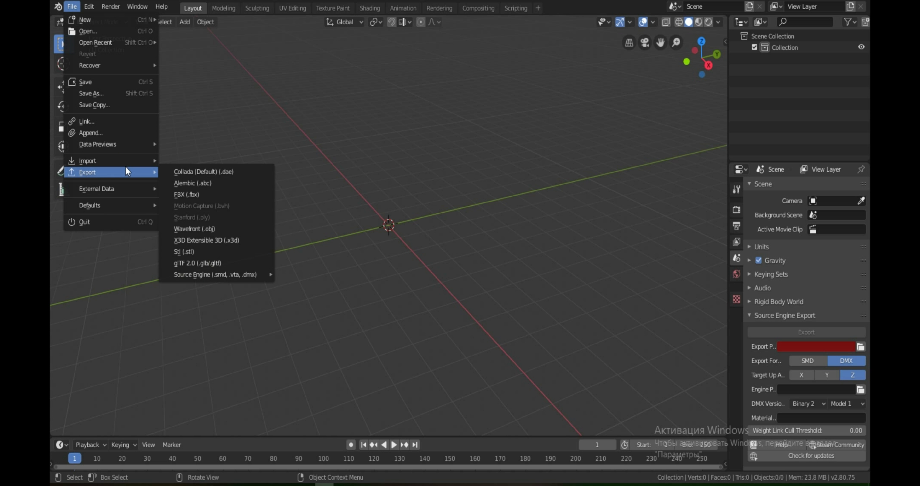
mouse_move(125, 163)
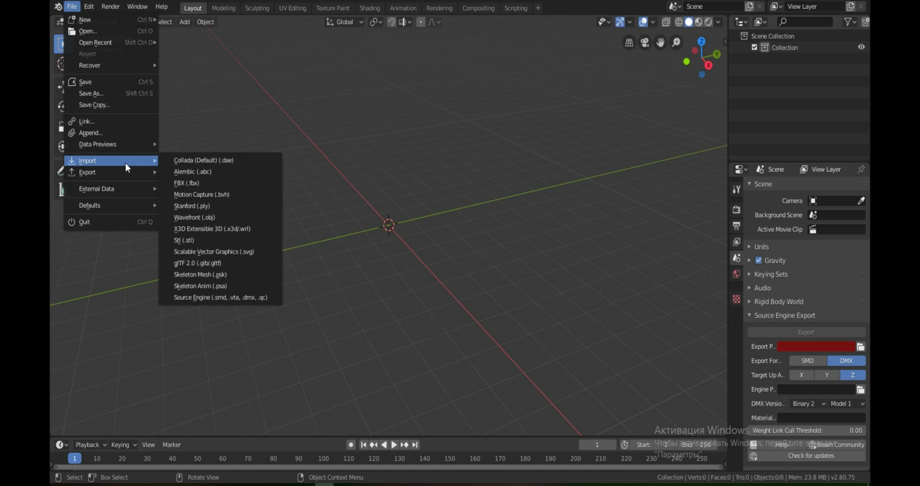
left_click(246, 297)
left_click(78, 82)
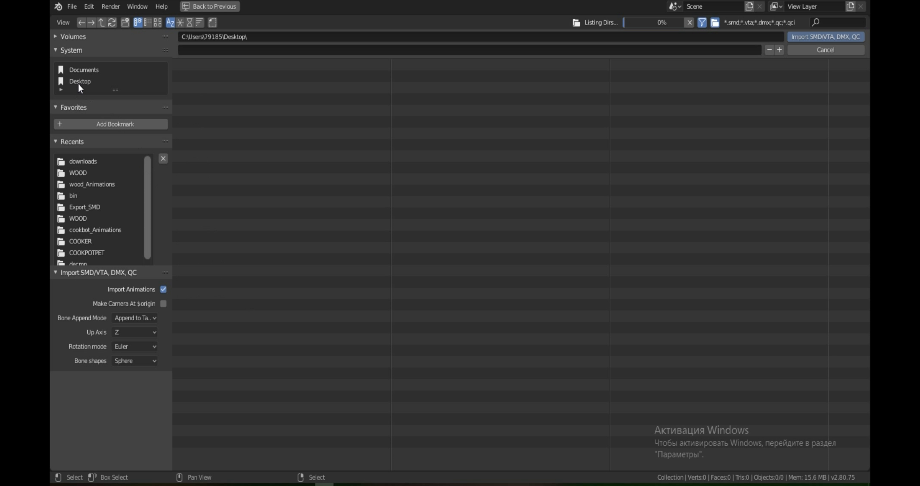
left_click(221, 167)
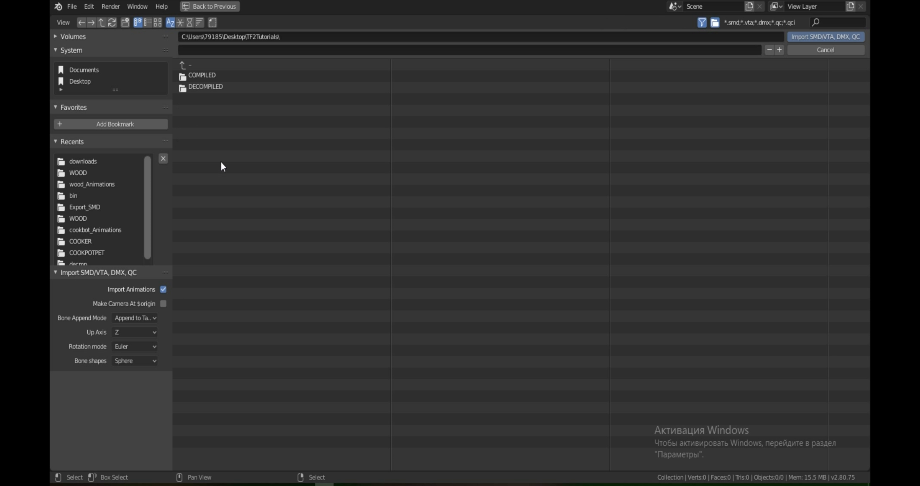
left_click(210, 89)
left_click(214, 99)
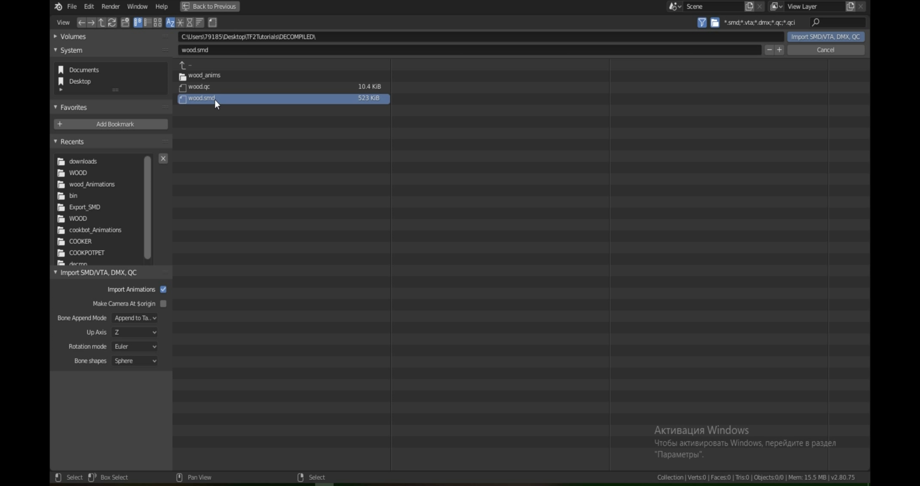
double_click(215, 98)
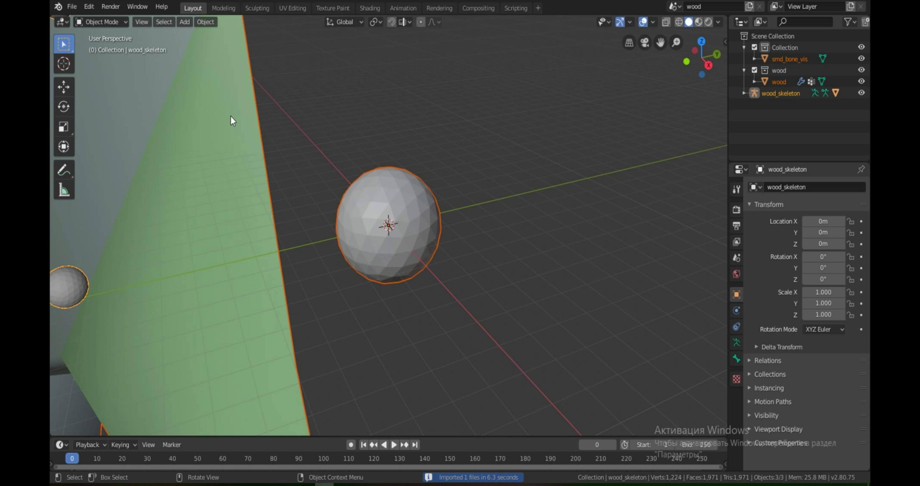
Import the walk animation, walk.smd, from the wood_anims folder onto the wood skeleton.
scroll(363, 174, "down", 10)
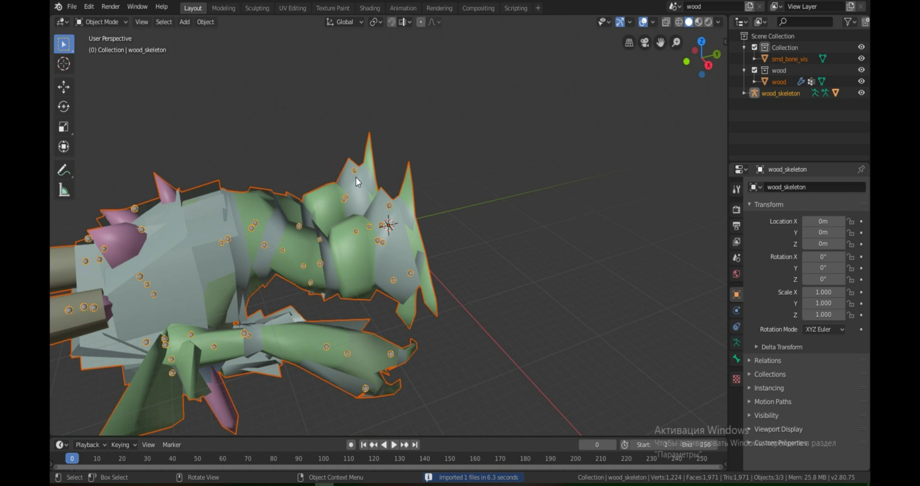
middle_click_drag(356, 177, 383, 99)
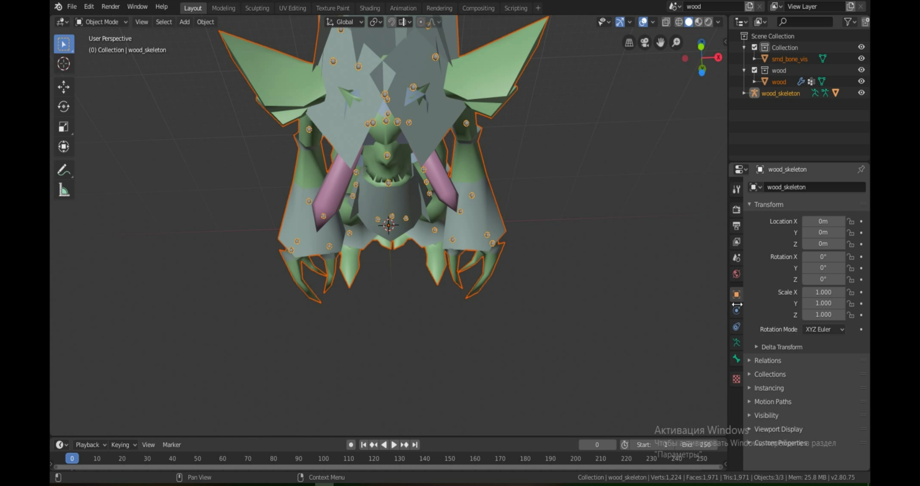
middle_click_drag(559, 244, 358, 107)
left_click(71, 7)
mouse_move(82, 161)
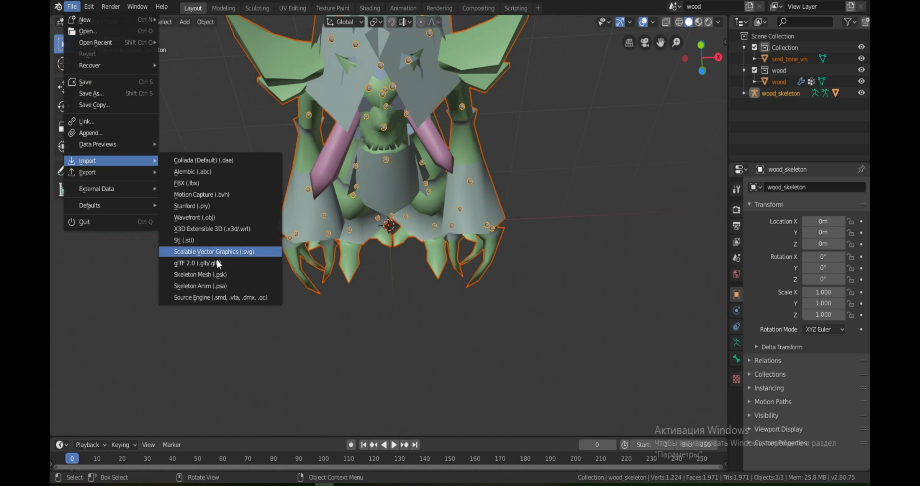
left_click(216, 258)
double_click(204, 76)
double_click(218, 270)
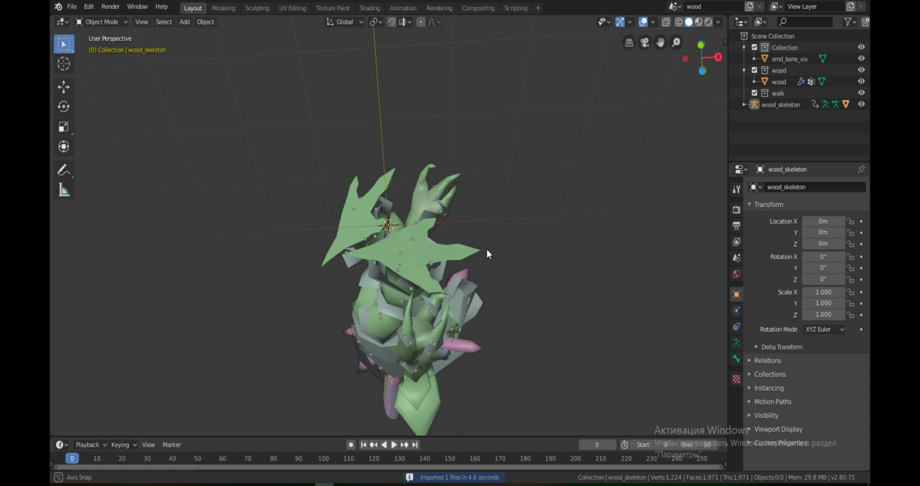
Play the wood model's walk animation, pause it, and return to wood.qc in Notepad++.
middle_click_drag(487, 255, 389, 309)
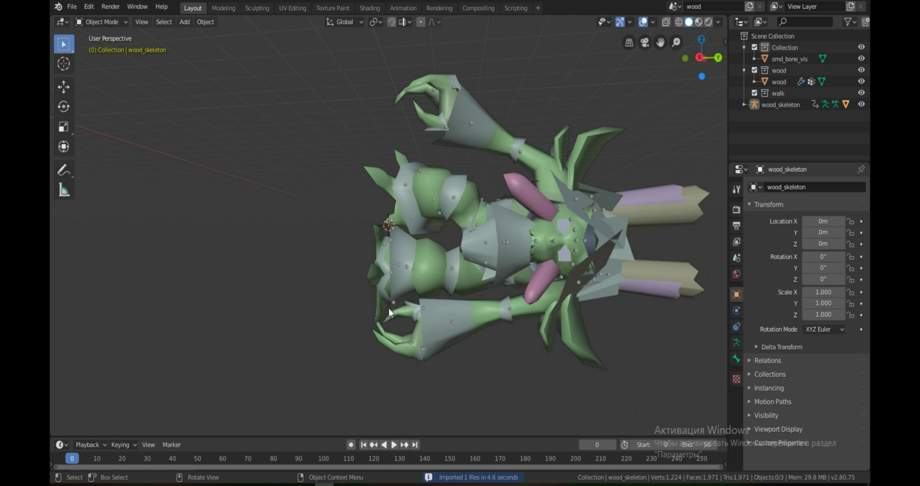
left_click(394, 444)
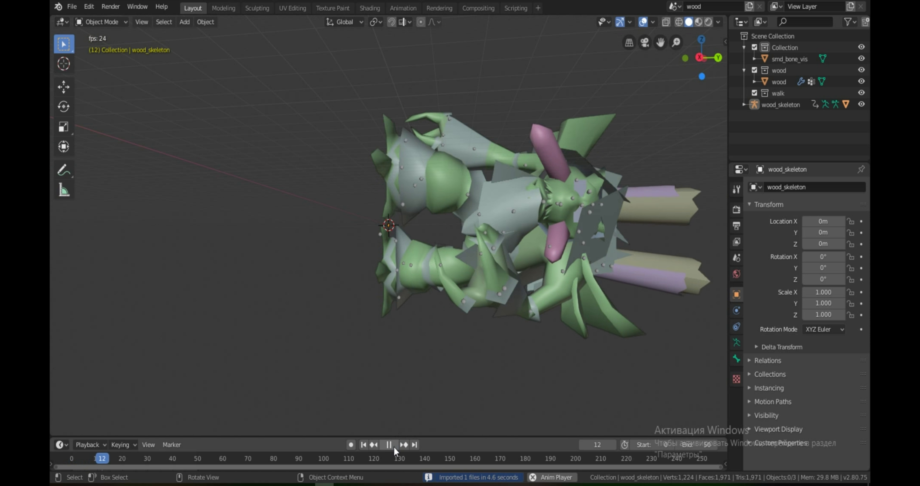
left_click(394, 445)
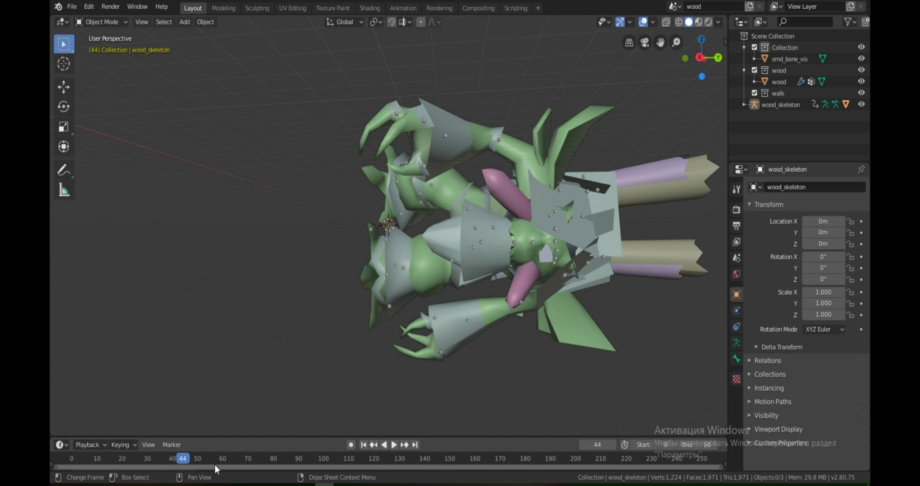
left_click(306, 484)
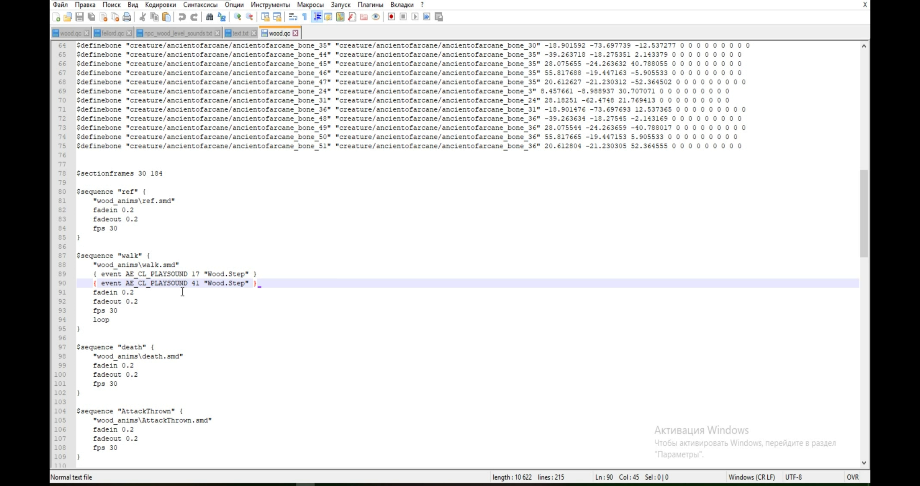